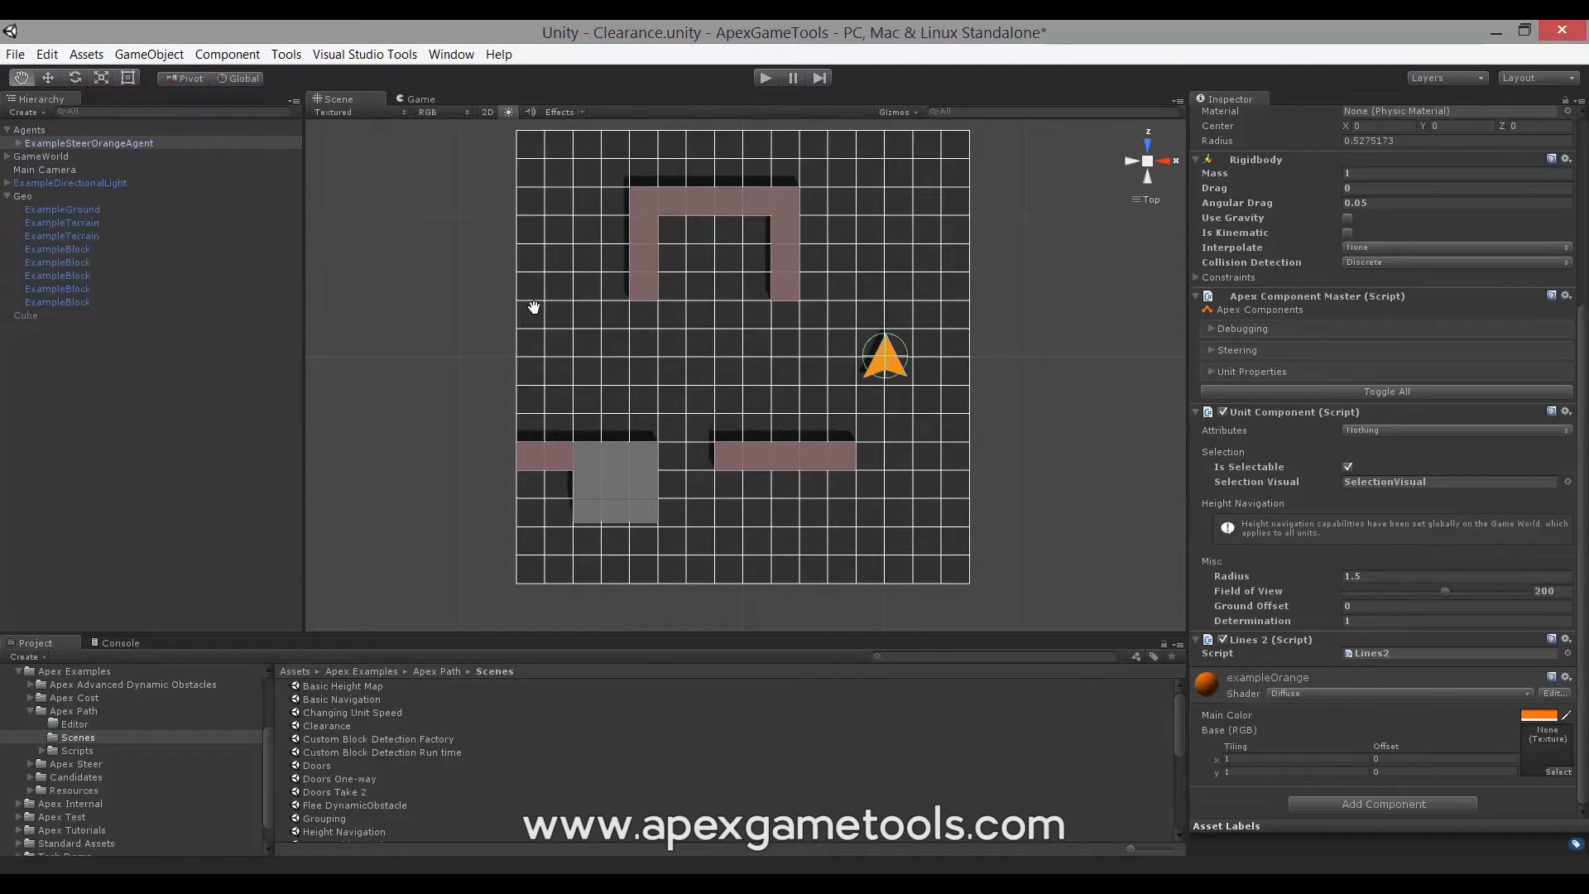
Examine the height sampling and clearance settings in the GameWorld object's Navigation Settings Component.
click(37, 158)
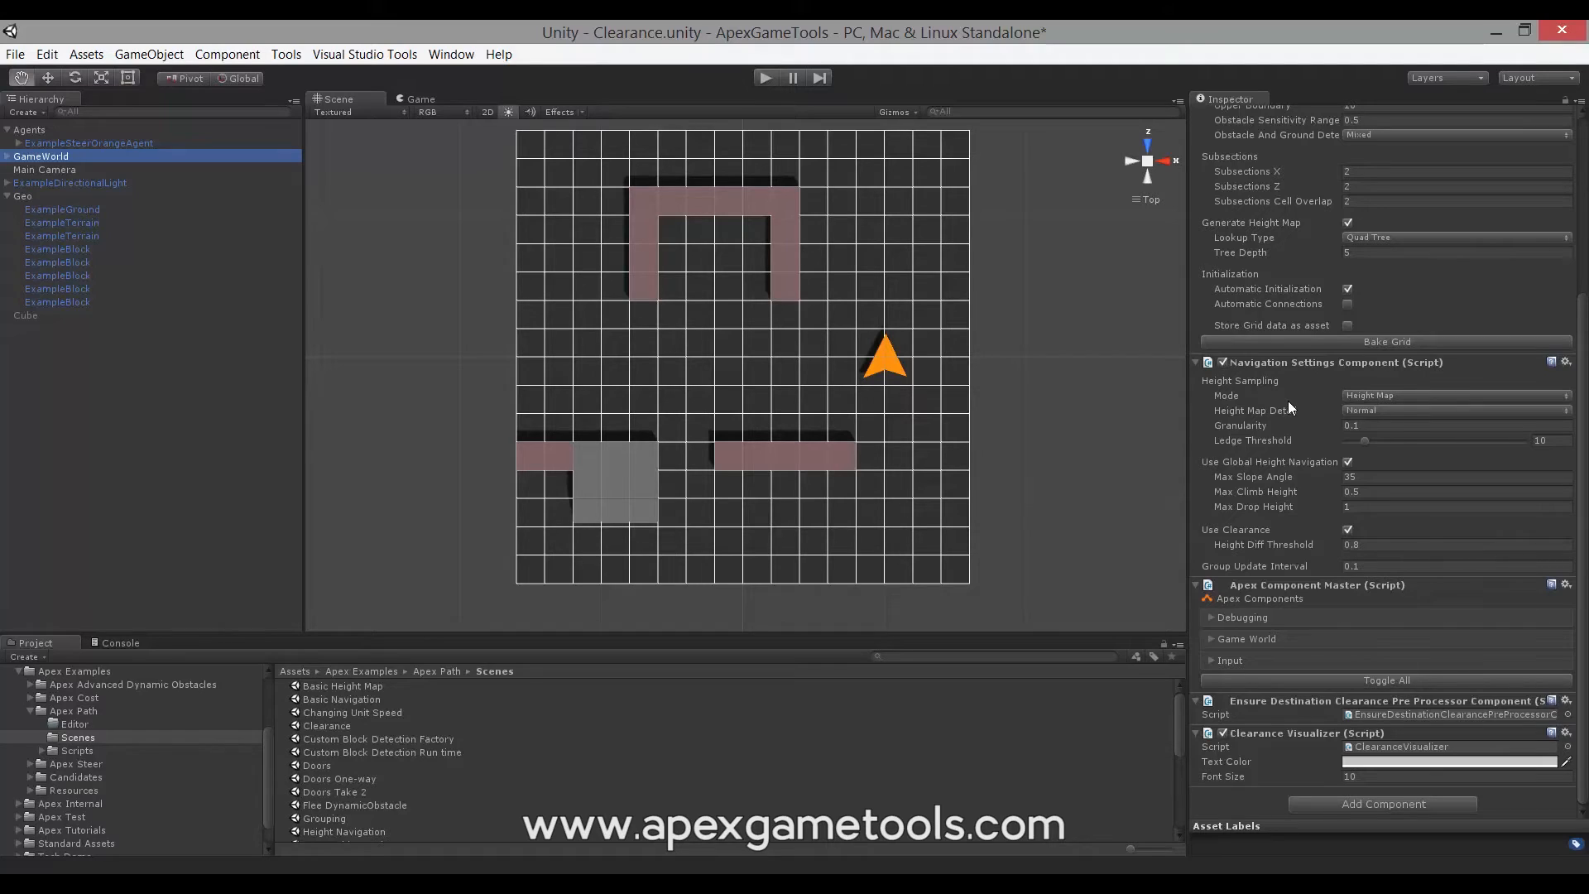
mouse_move(1288, 404)
mouse_move(1268, 546)
Play-test the scene by sending the orange agent onto the grey block and back to the grid's upper-right corner cell, ending with play mode stopped.
click(763, 80)
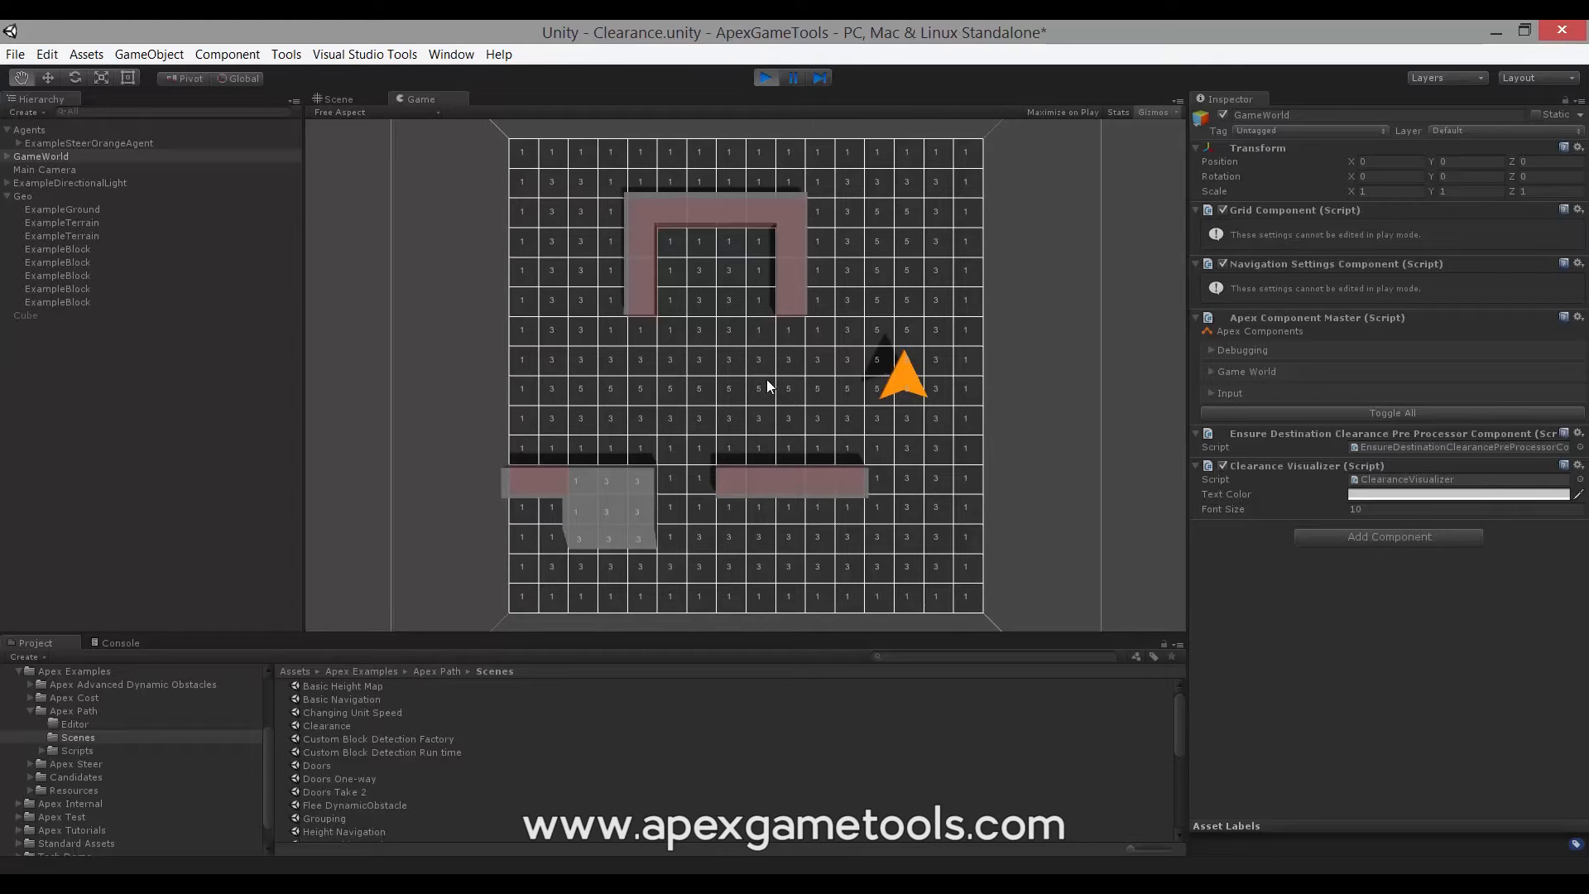
drag(844, 299, 973, 434)
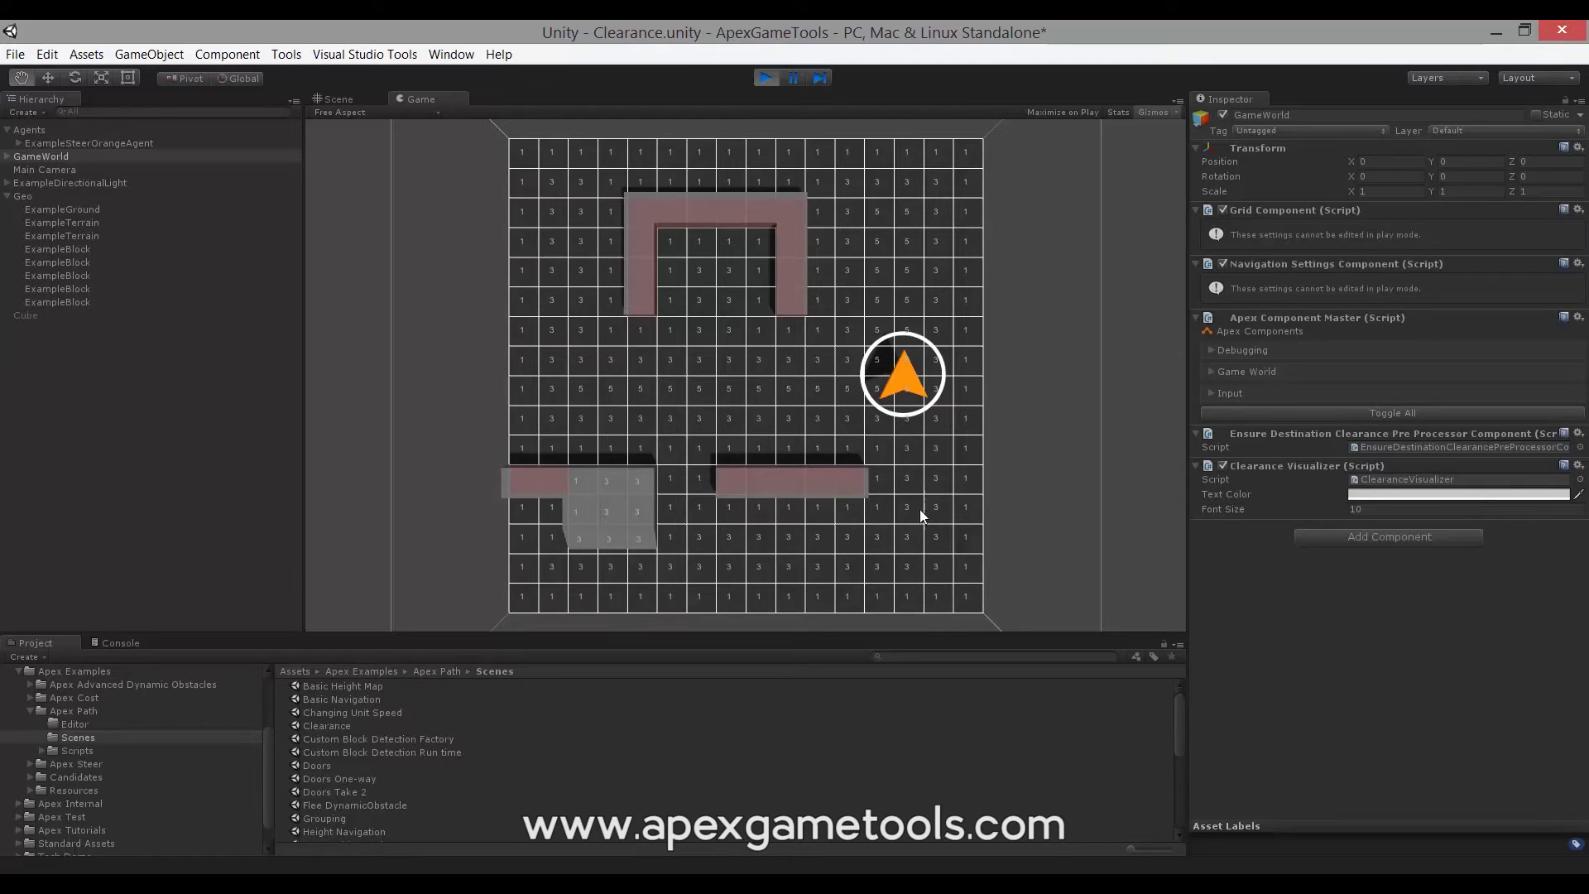
right_click(606, 483)
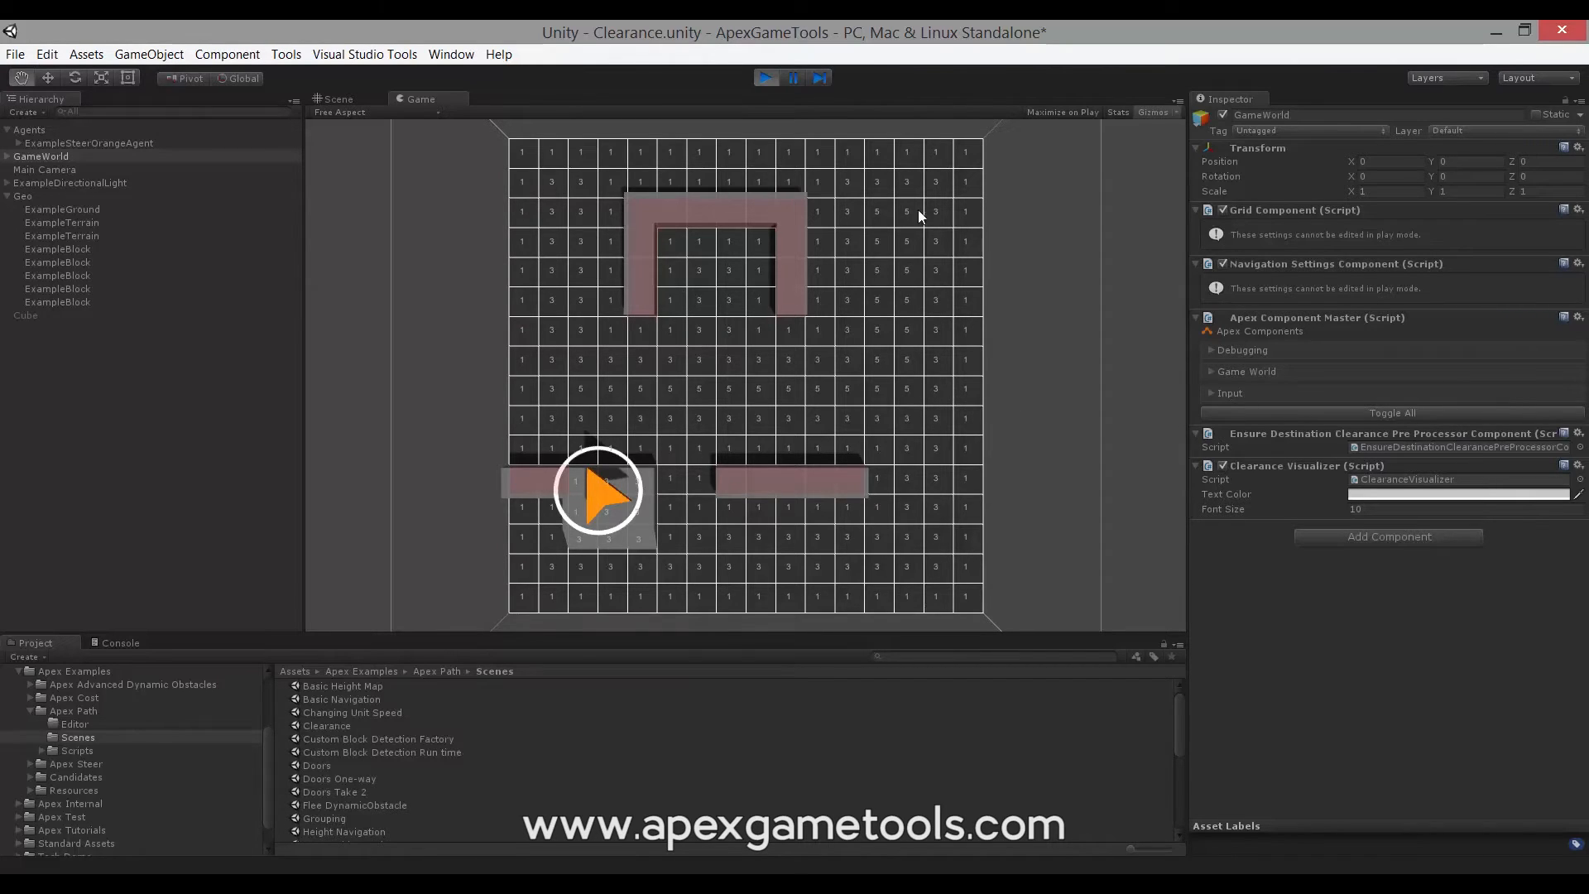
right_click(965, 151)
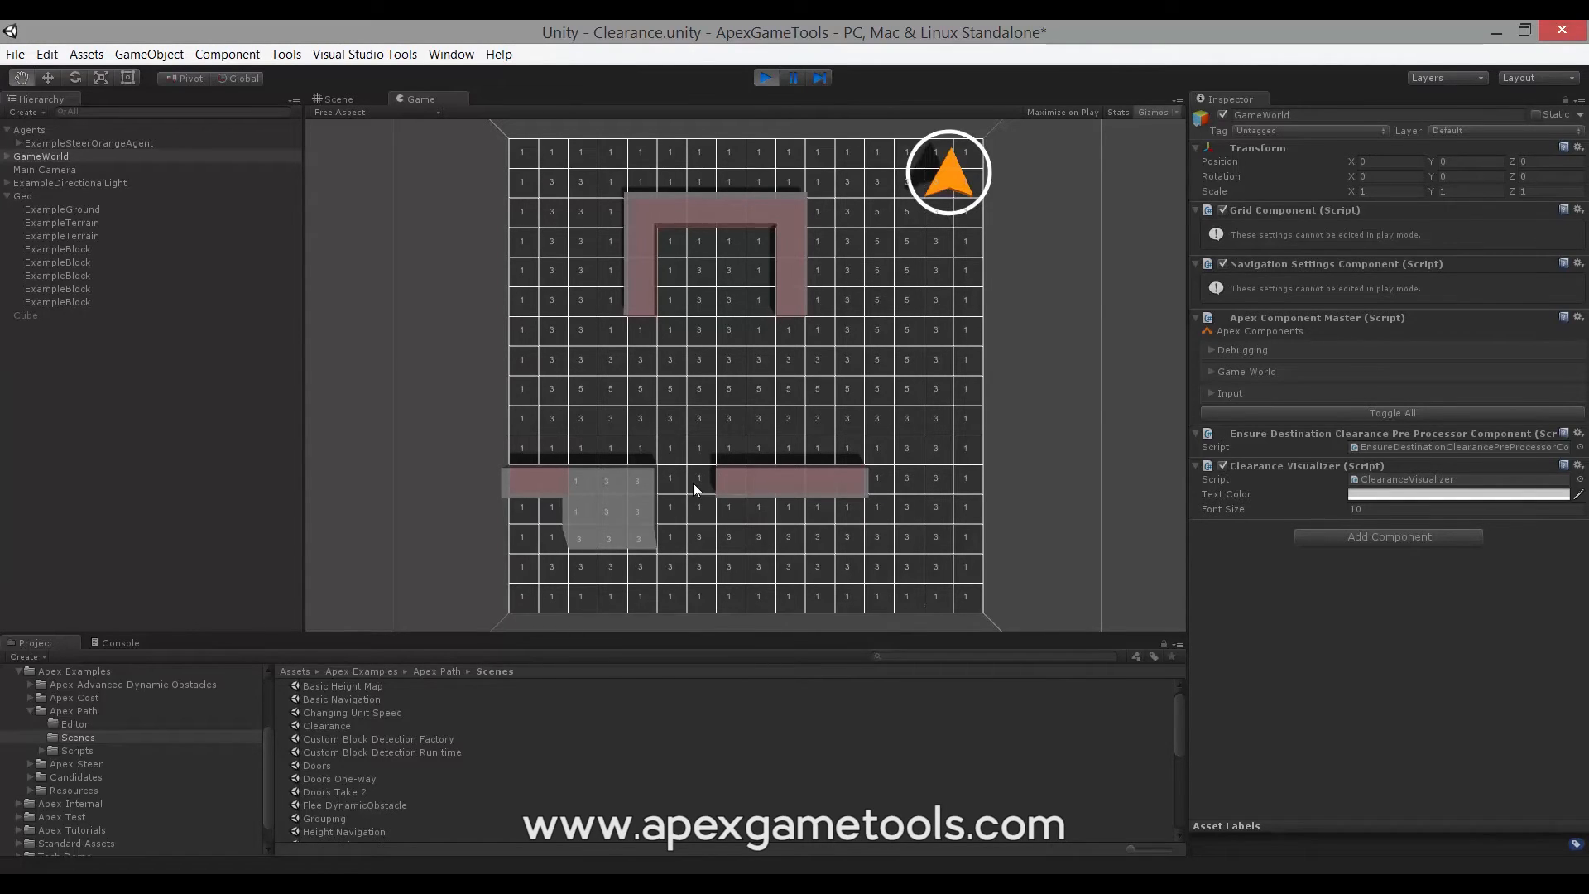
click(774, 485)
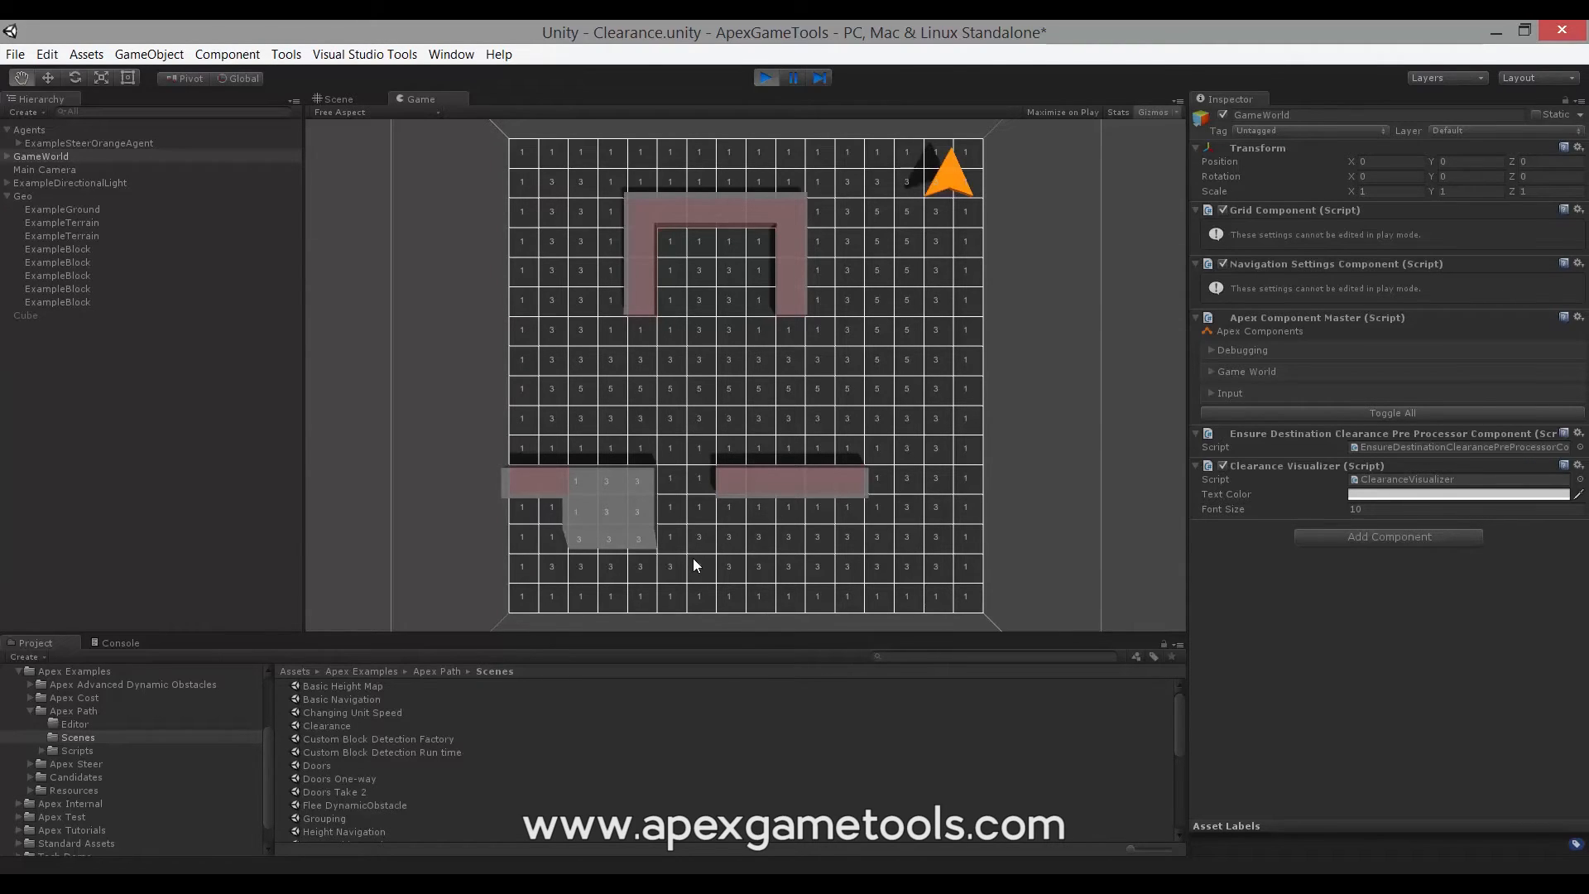
click(765, 78)
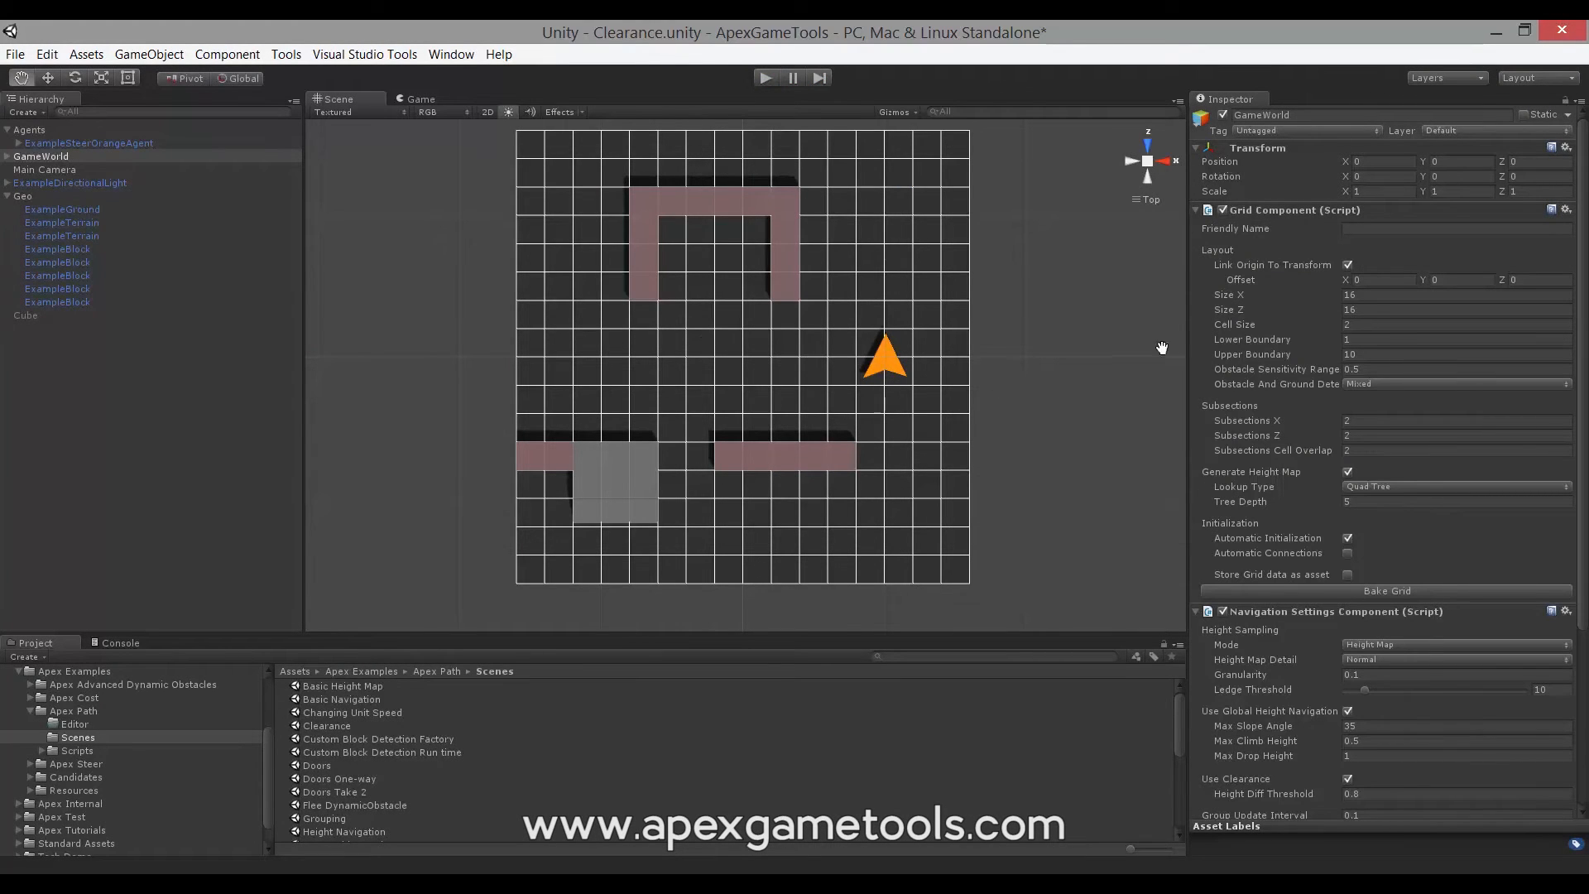
Set the GameWorld grid's Size X and Size Z to 32 and its Cell Size to 1.
click(1362, 296)
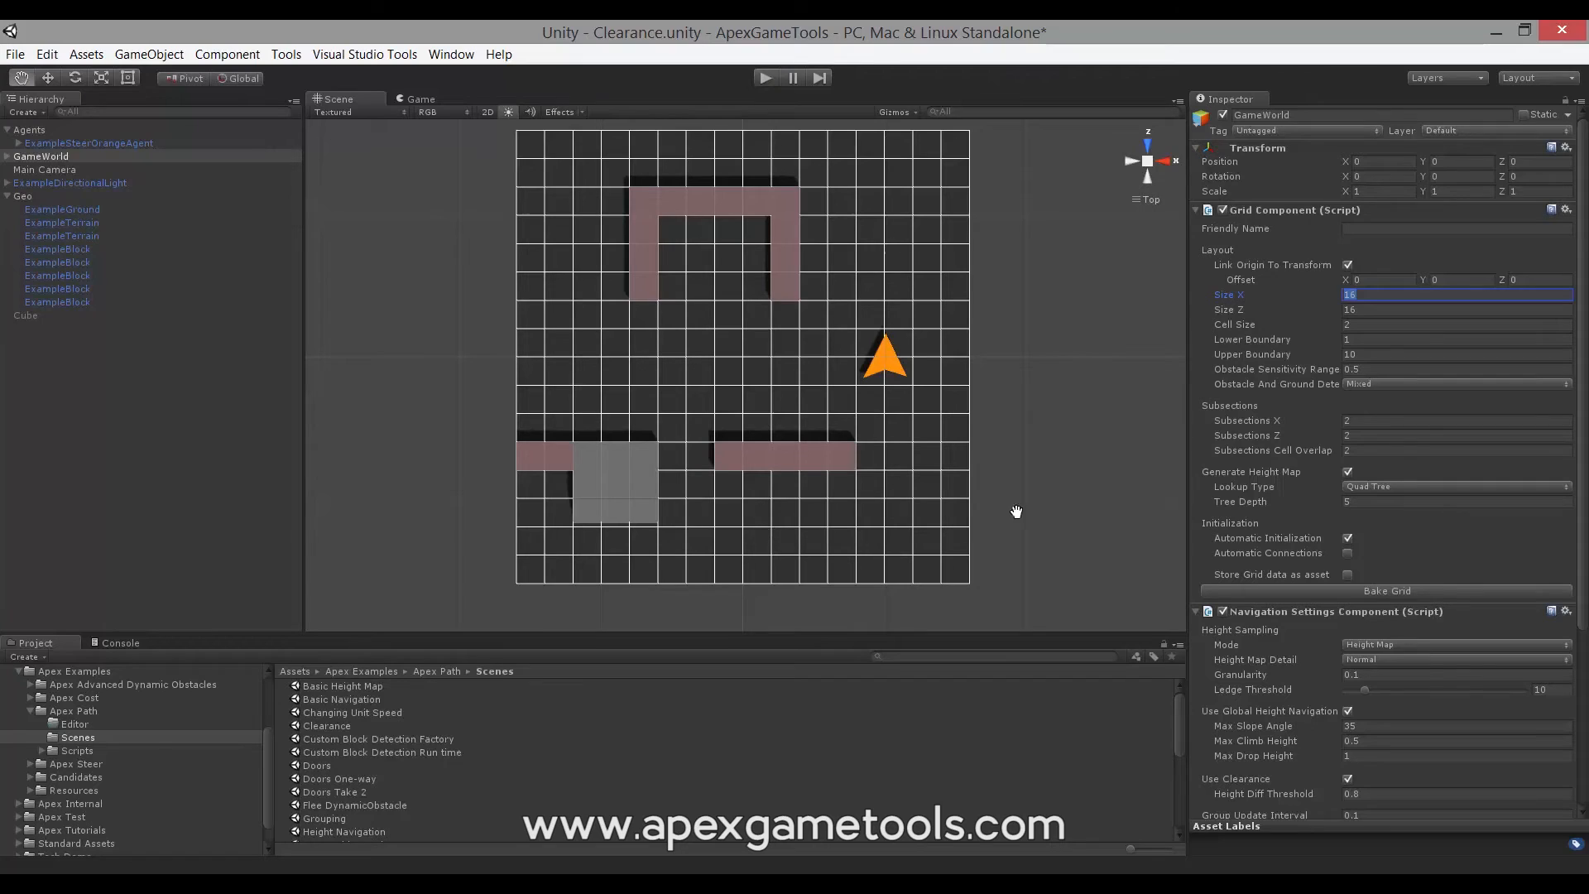
text(32)
key(Tab)
text(32)
click(1364, 324)
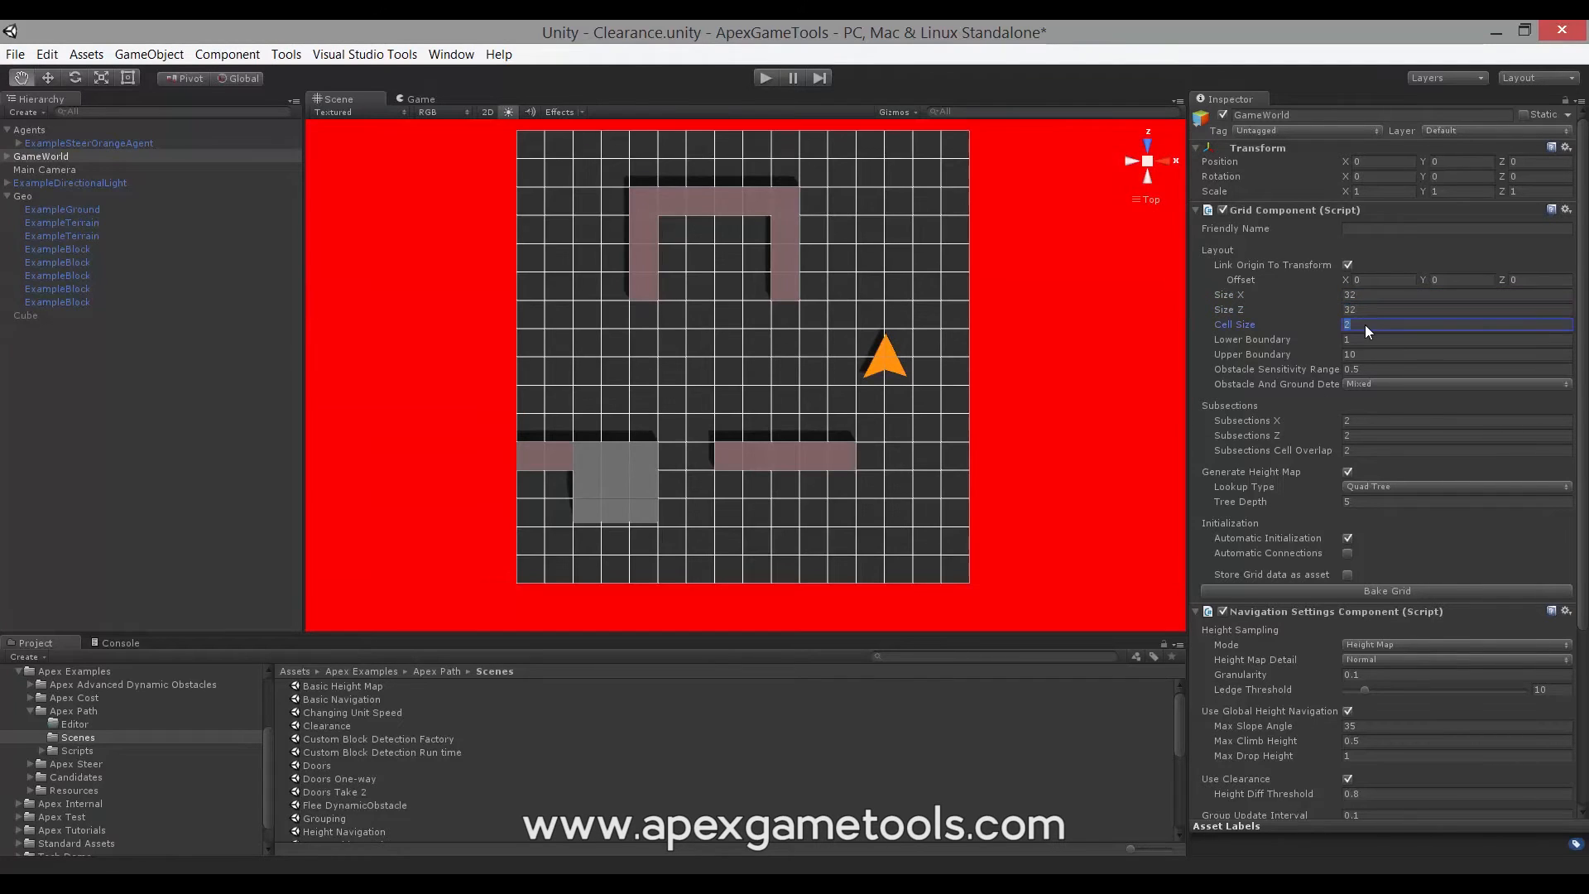
text(1)
key(Tab)
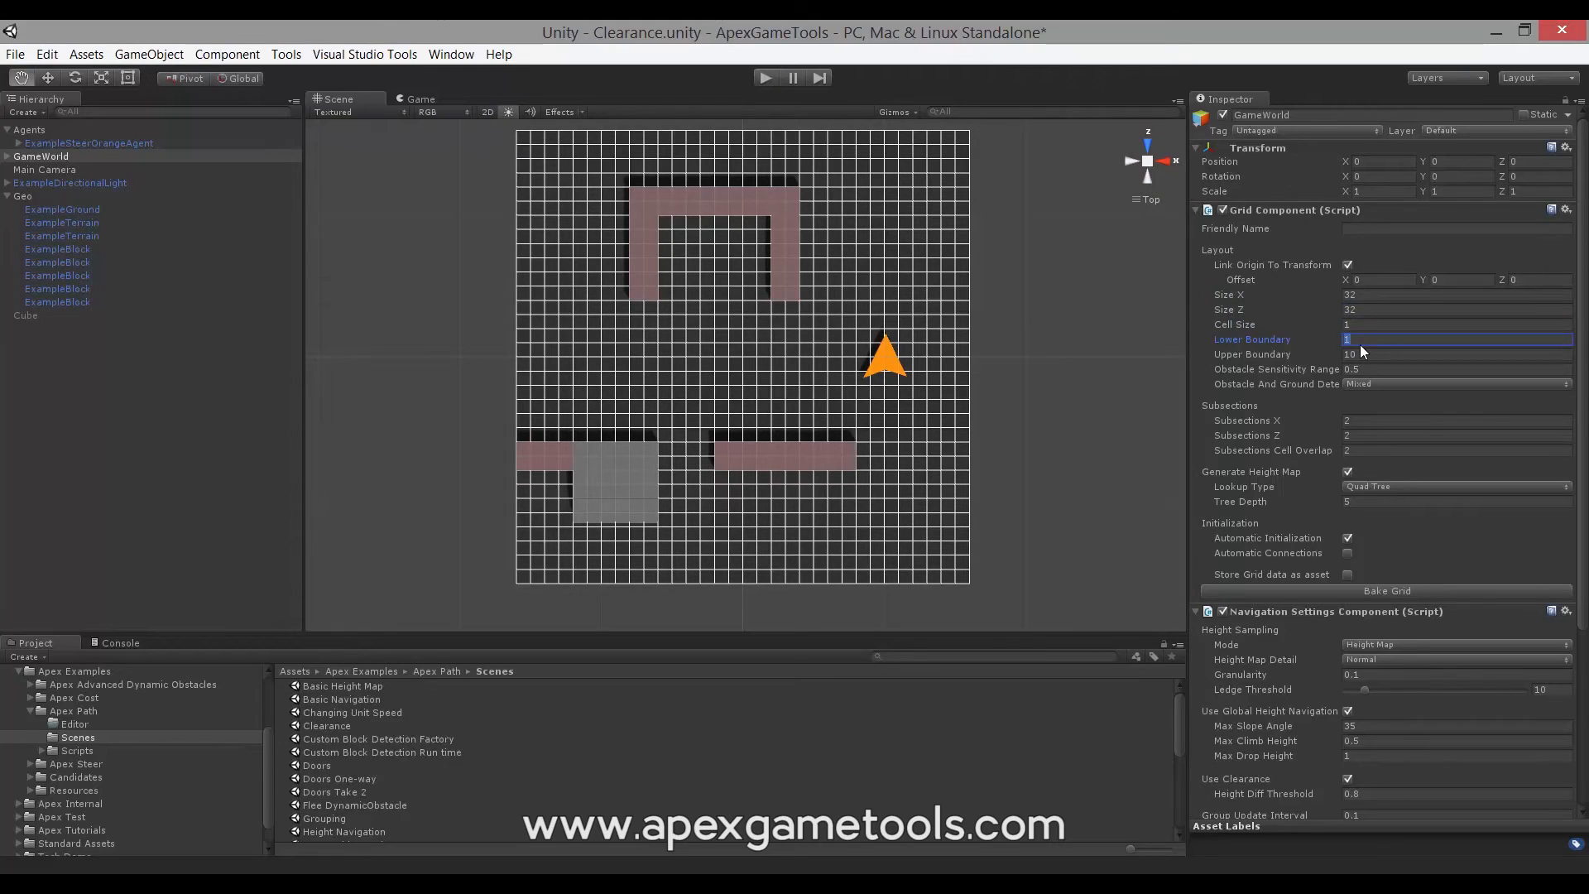
Play-test the finer grid by sending the orange agent through the gap between the lower walls to below the grey block, and stop play mode.
click(766, 80)
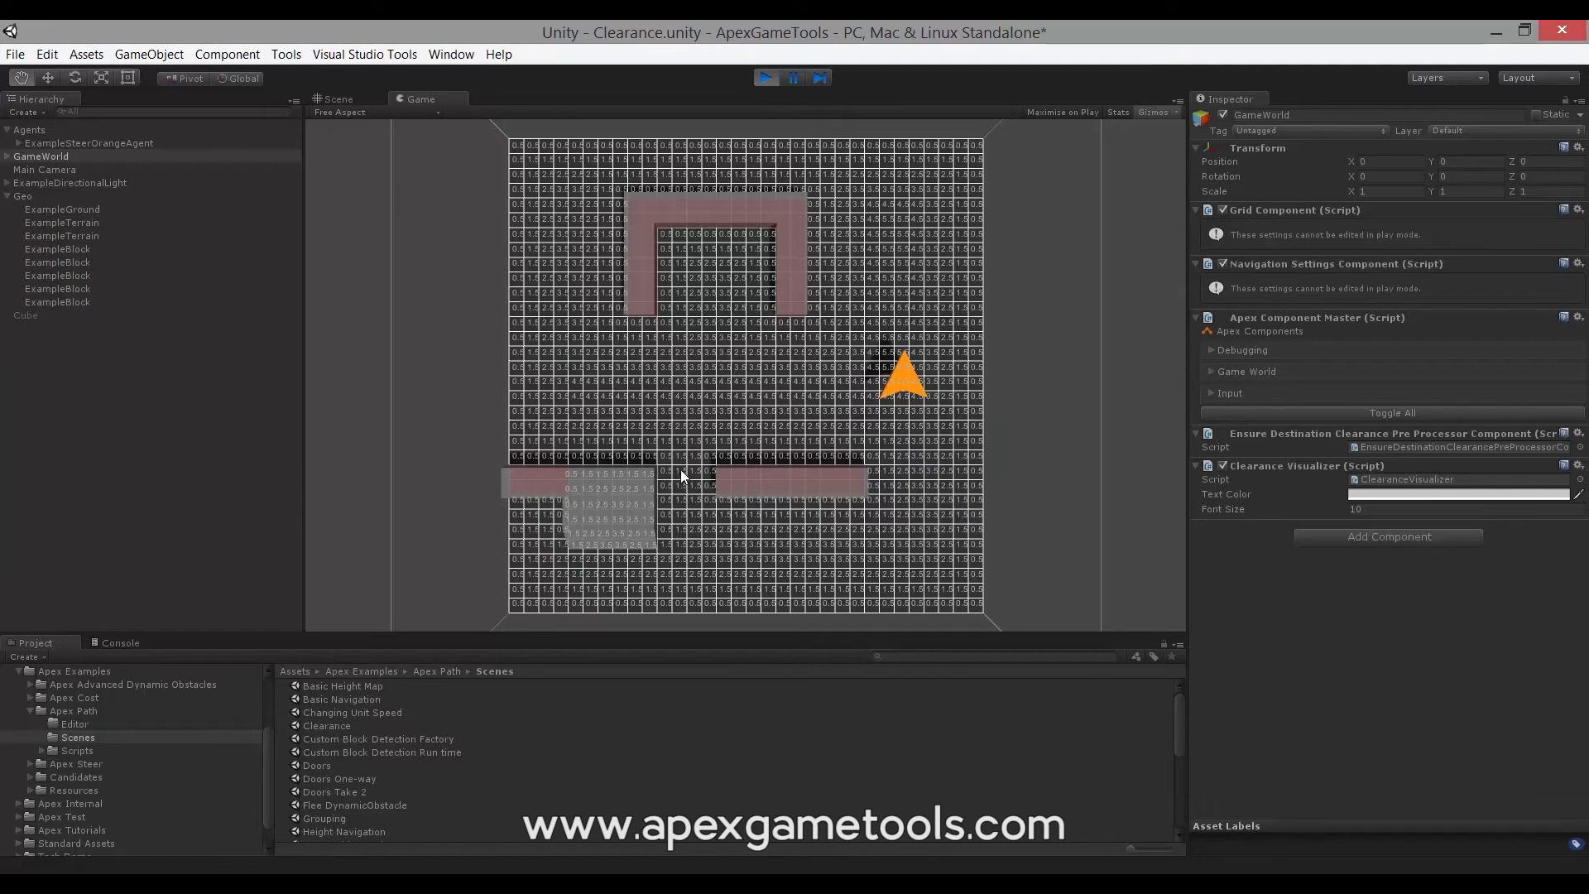
drag(852, 311, 958, 420)
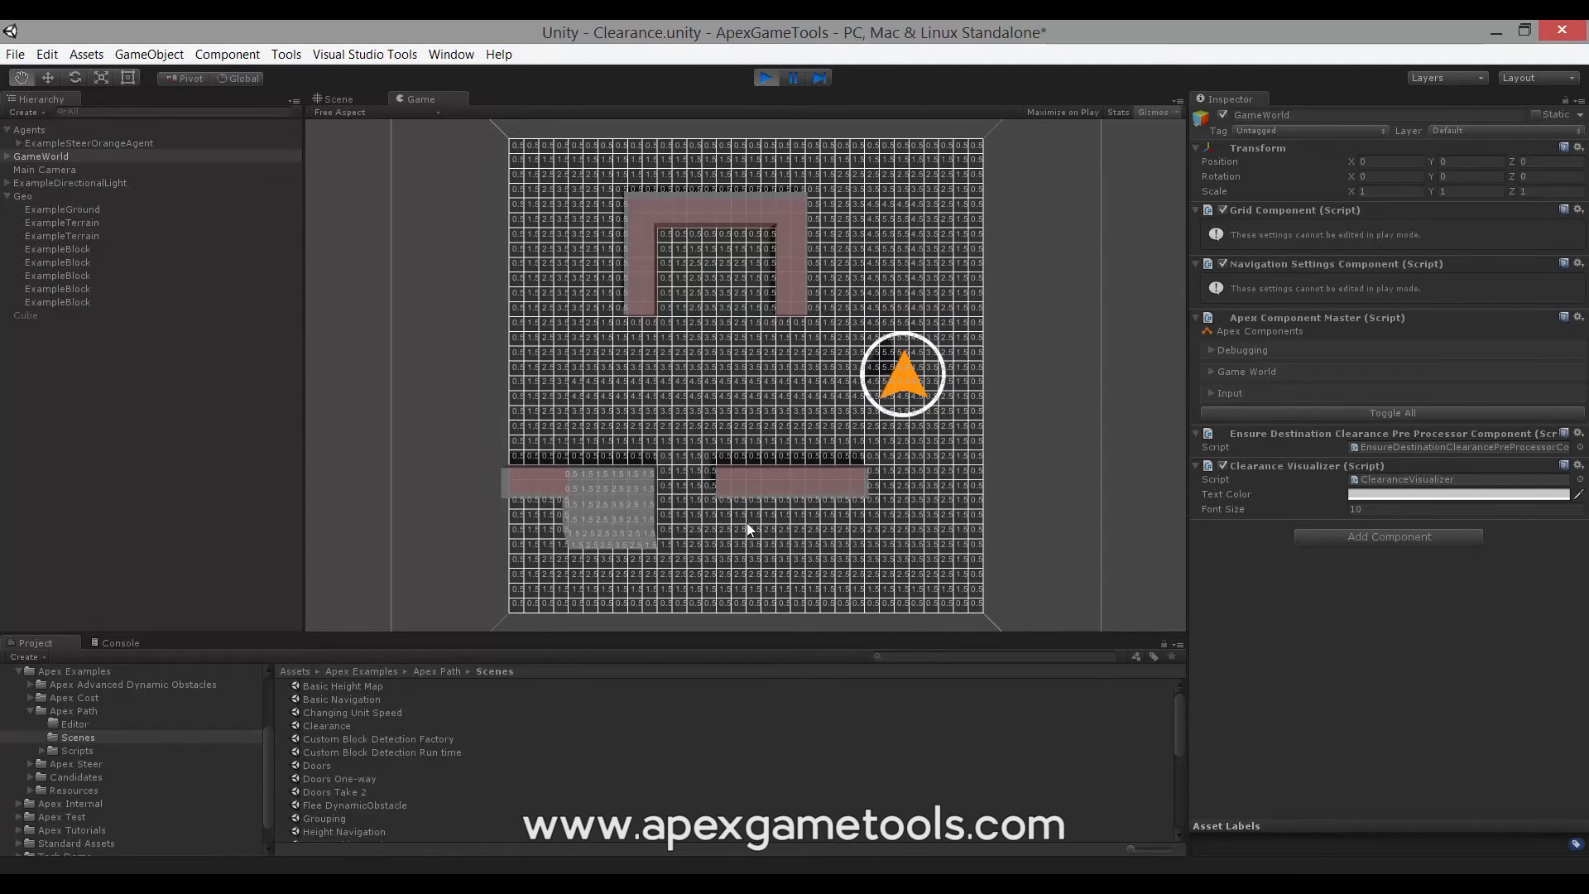
right_click(609, 587)
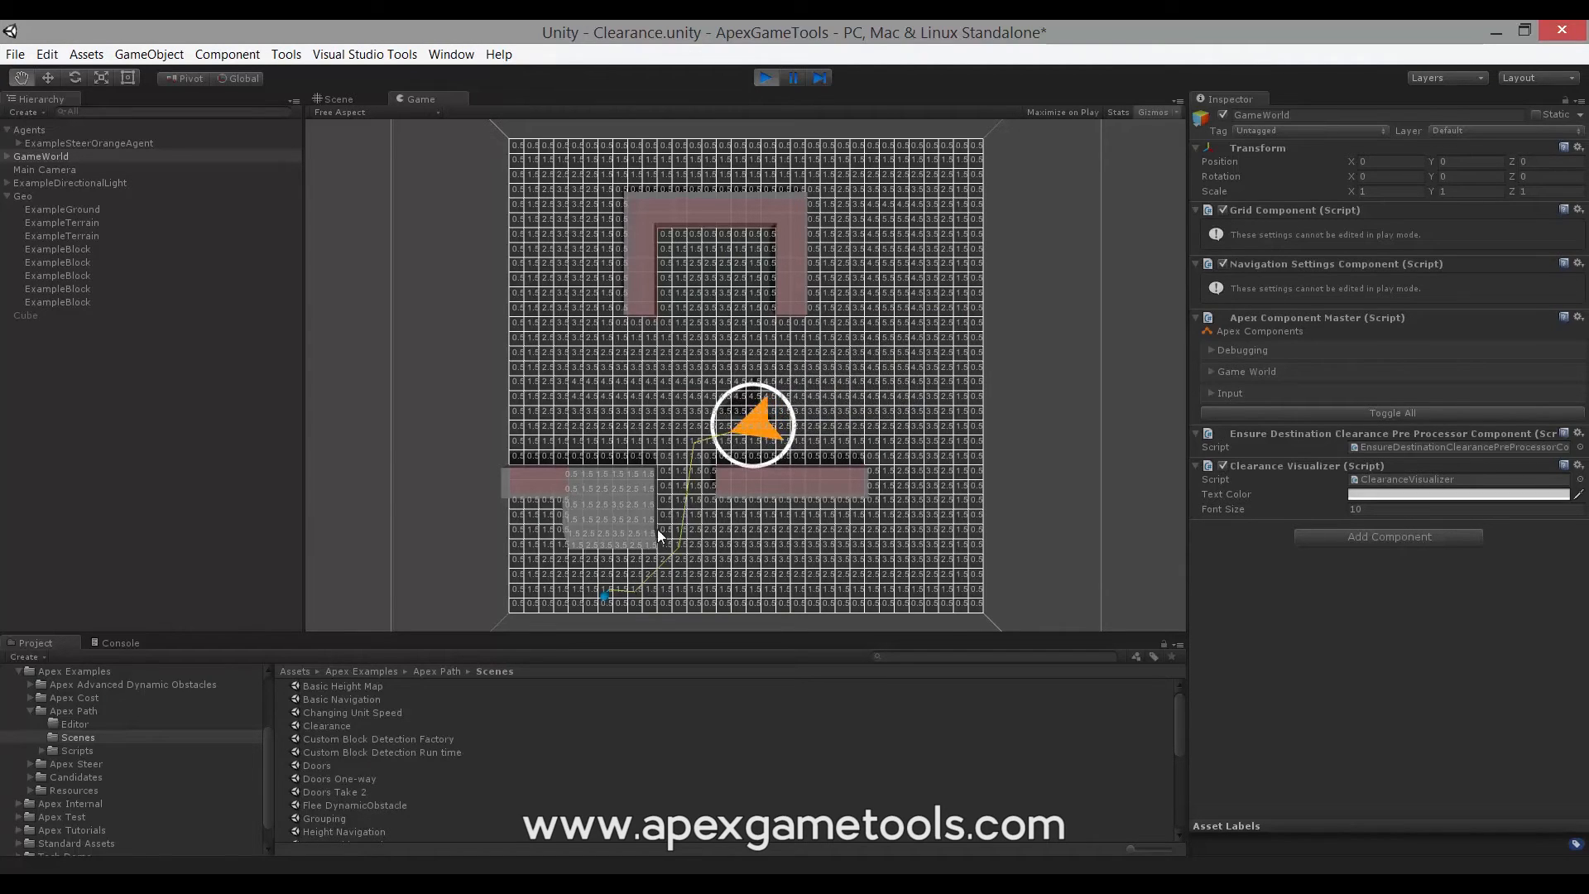
click(765, 77)
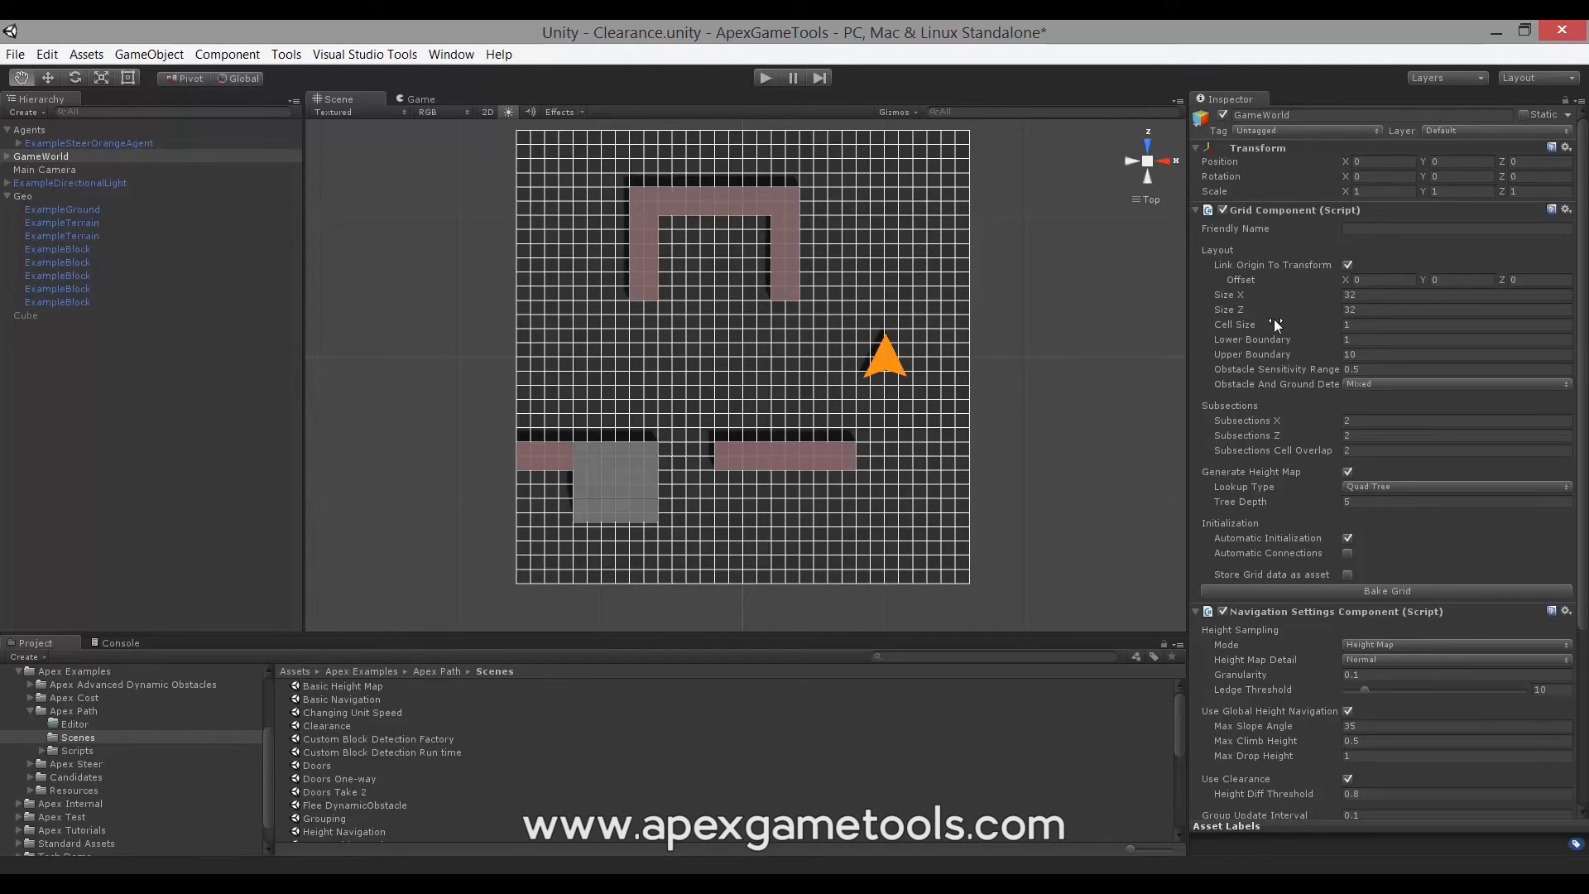
Set the GameWorld grid's Size X and Size Z to 16 and its Cell Size to 2.
click(1366, 297)
text(16)
click(1375, 310)
text(16)
click(1362, 323)
text(2)
click(1370, 341)
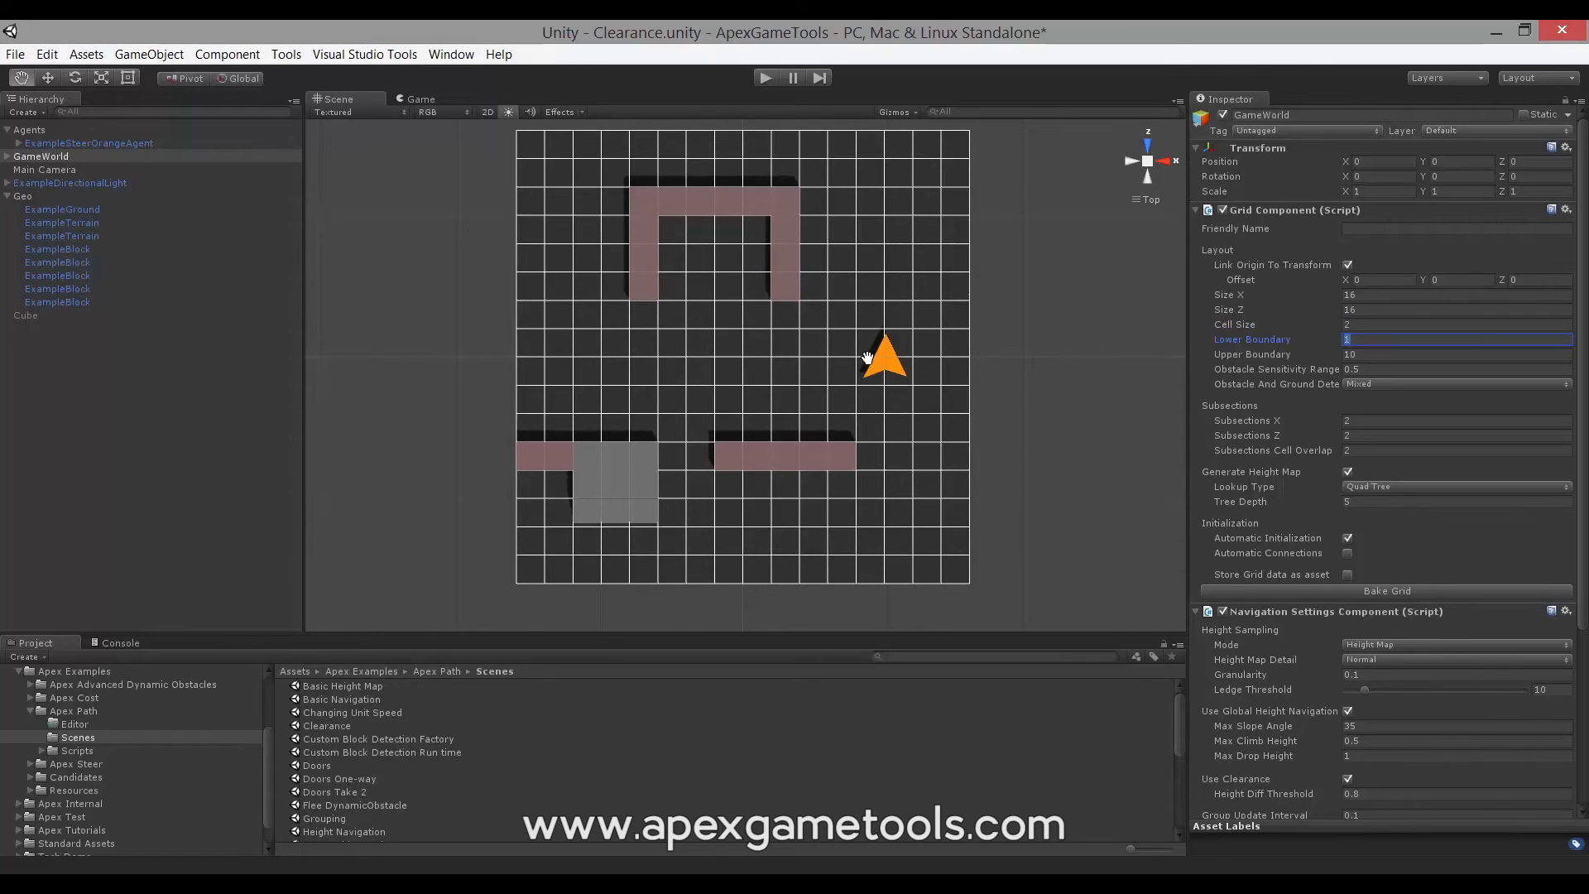
Play the scene and activate the Cube dynamic obstacle in the middle of the grid.
click(762, 77)
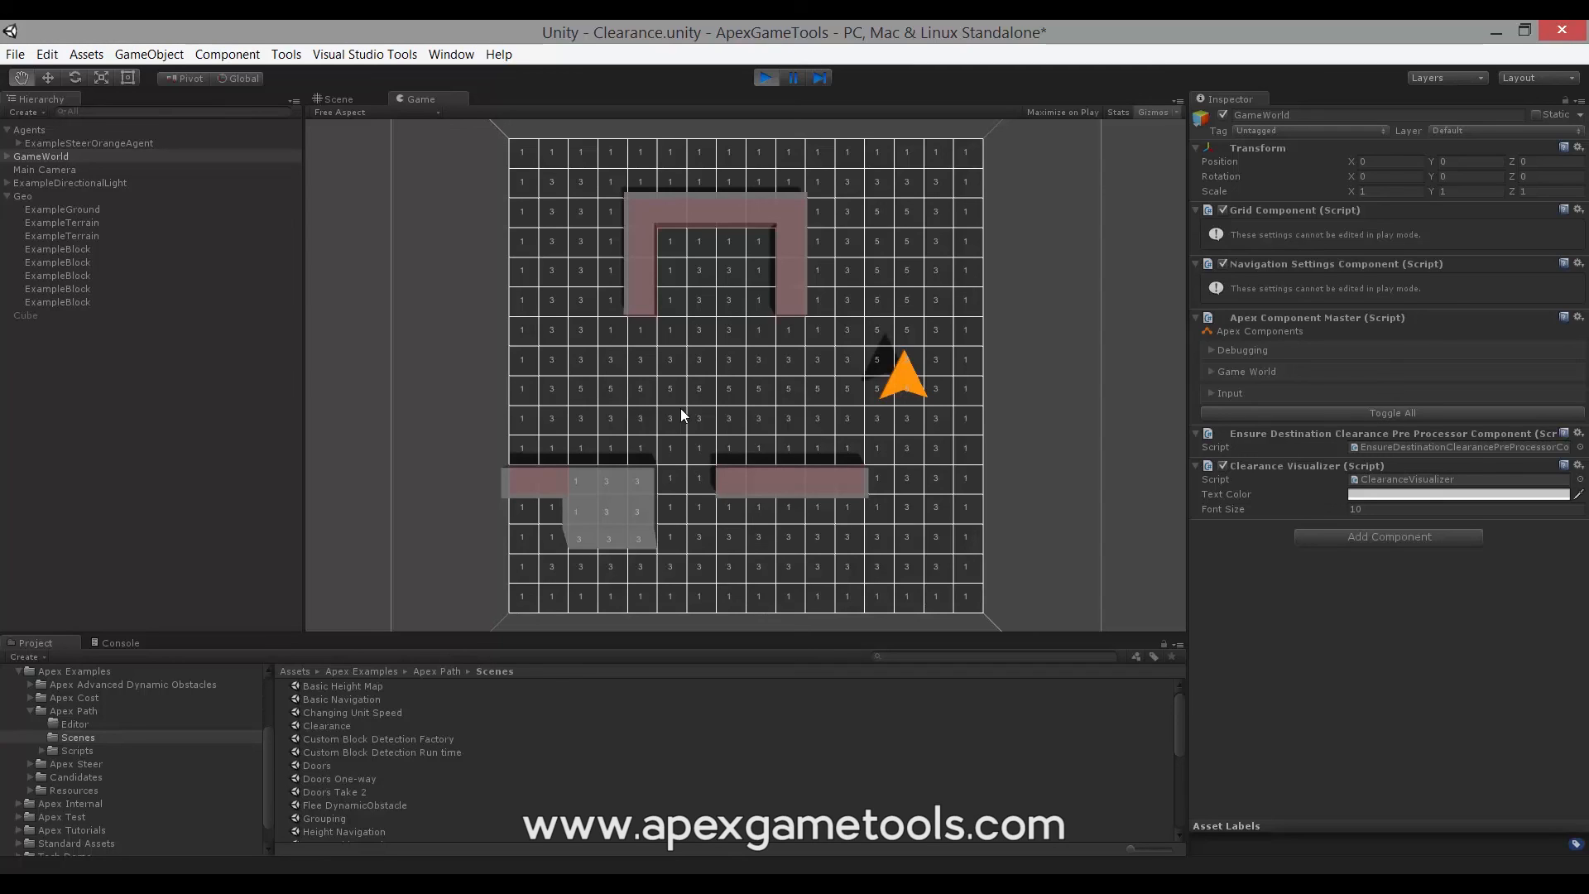
click(33, 318)
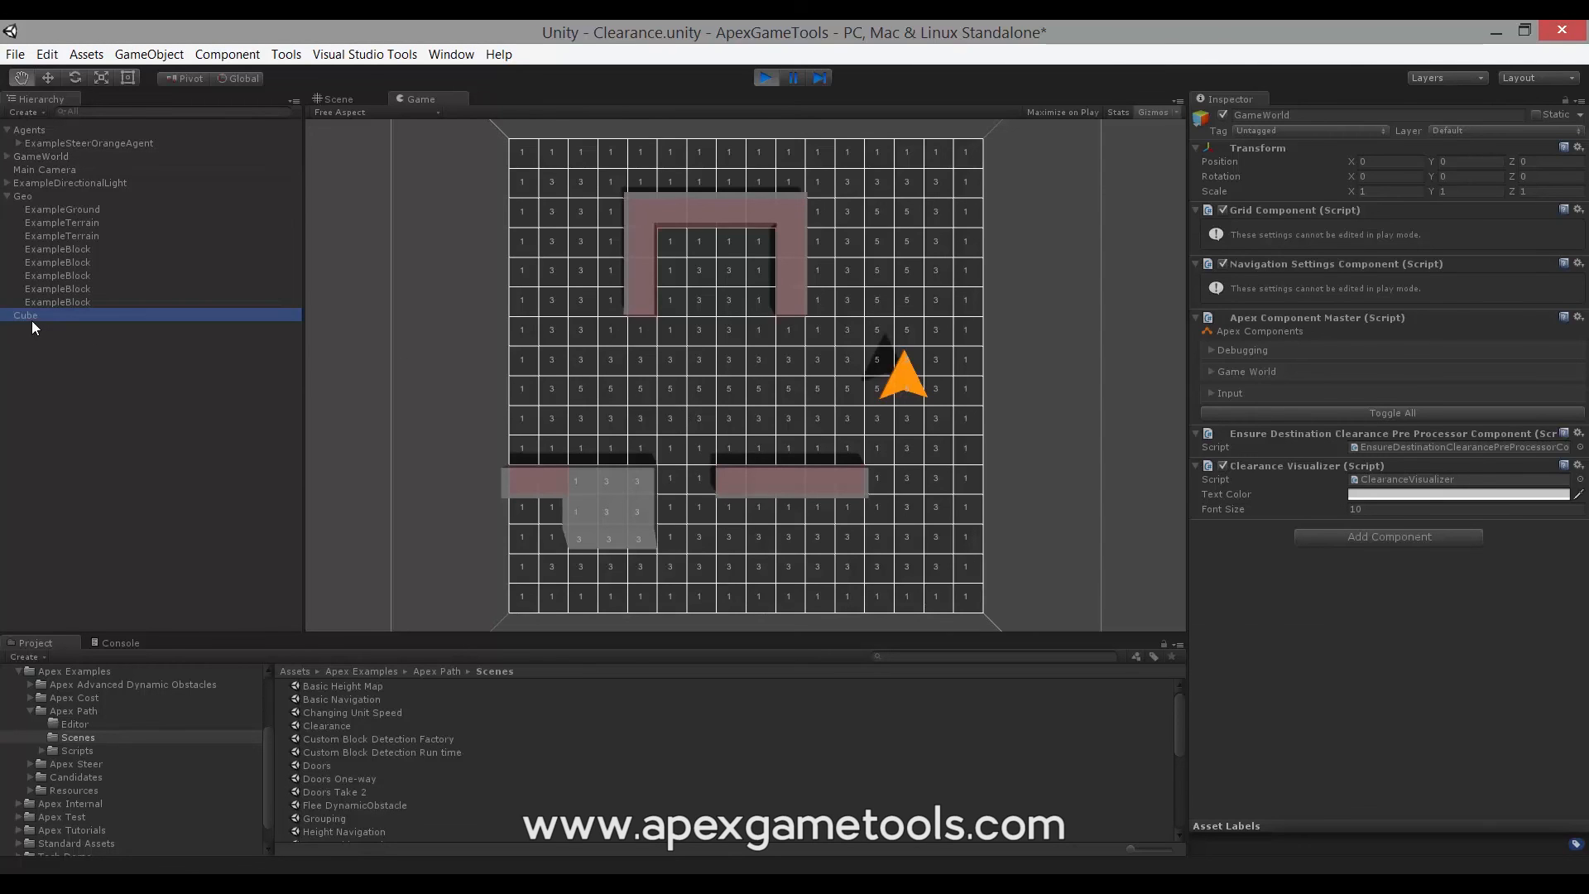
click(1222, 116)
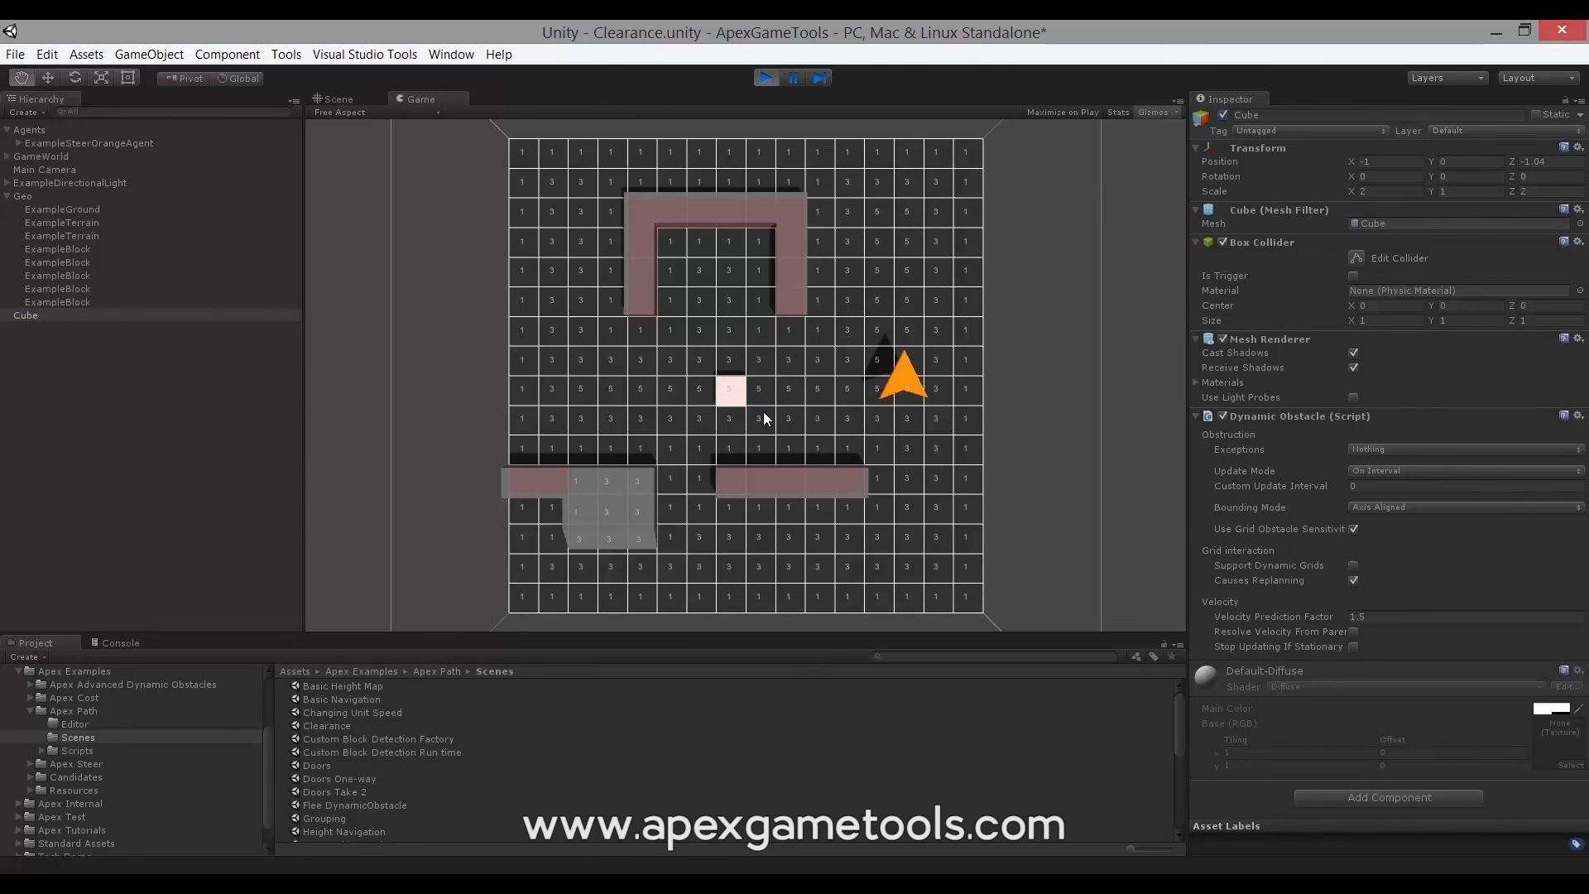
Select the orange agent and send it past the cube to the opposite side of the grid.
drag(879, 300, 953, 392)
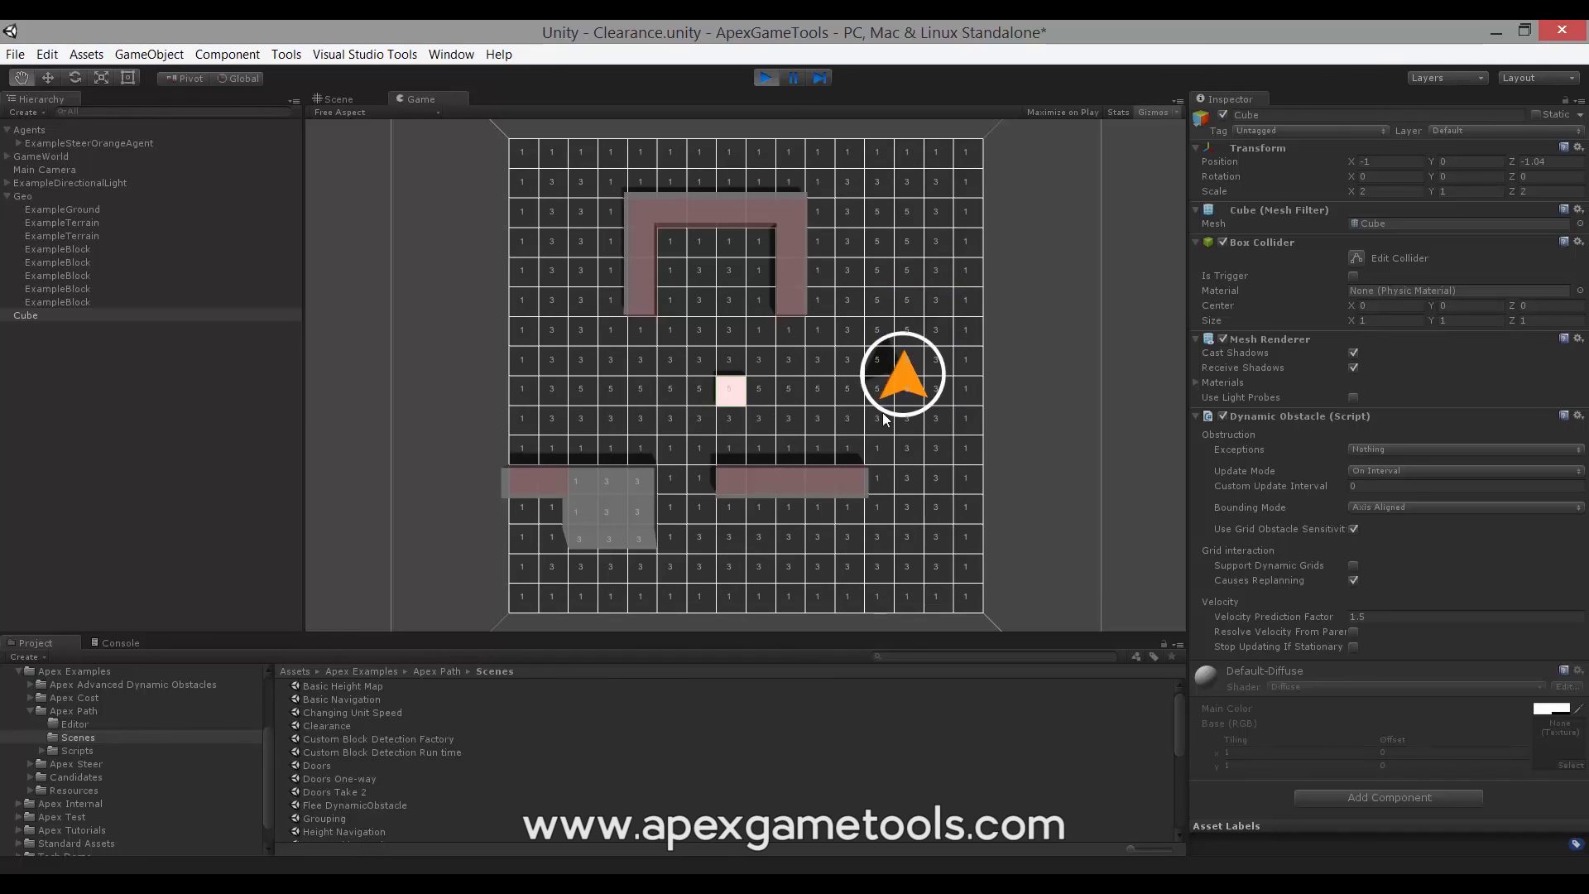
right_click(554, 383)
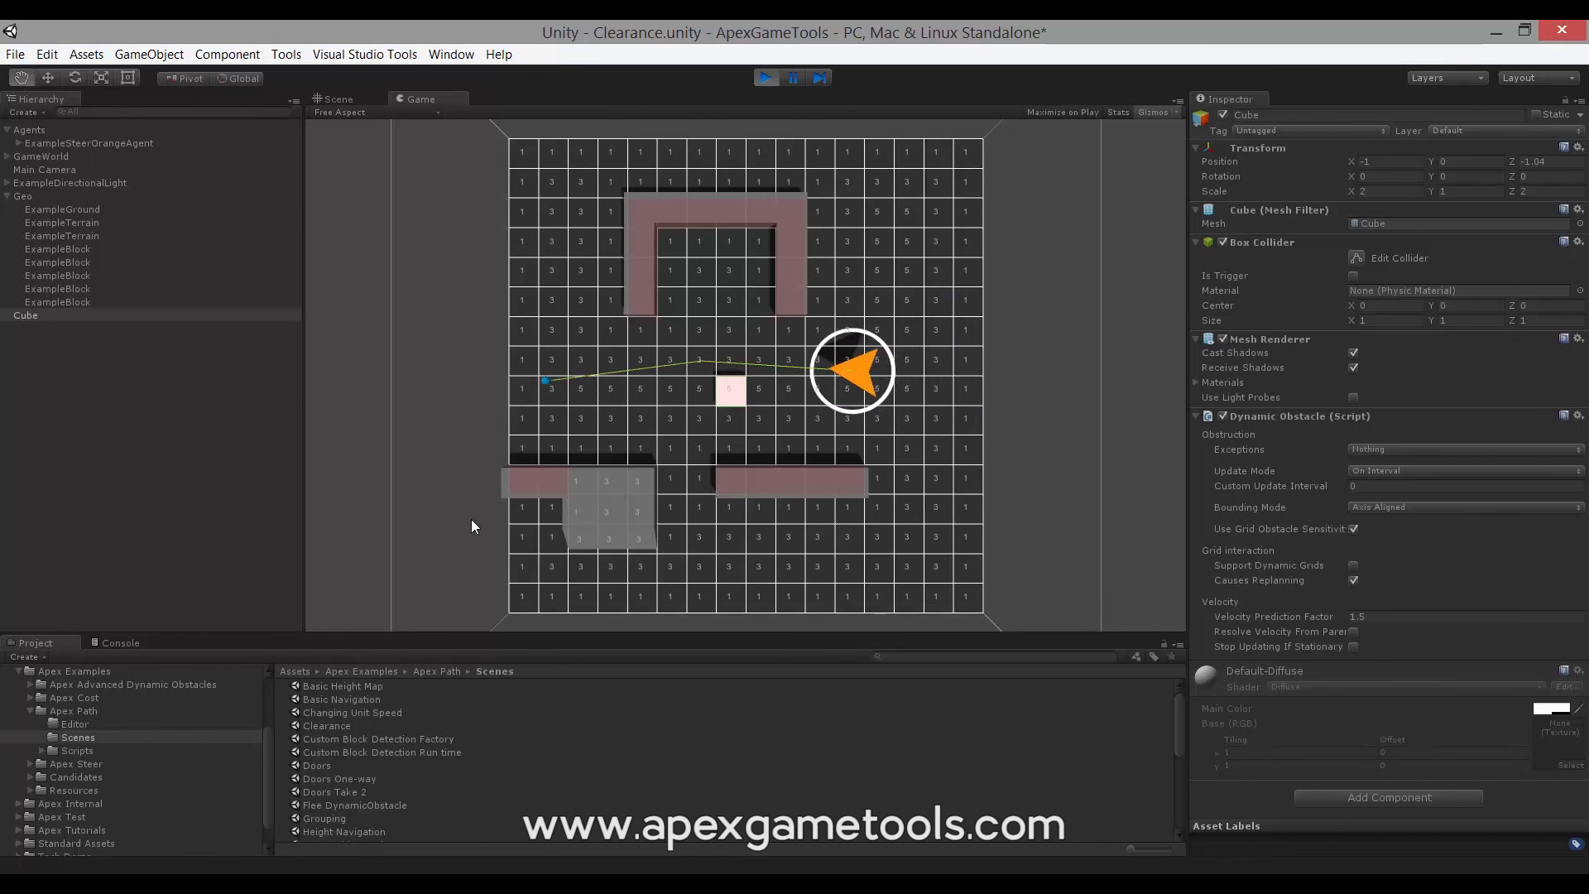